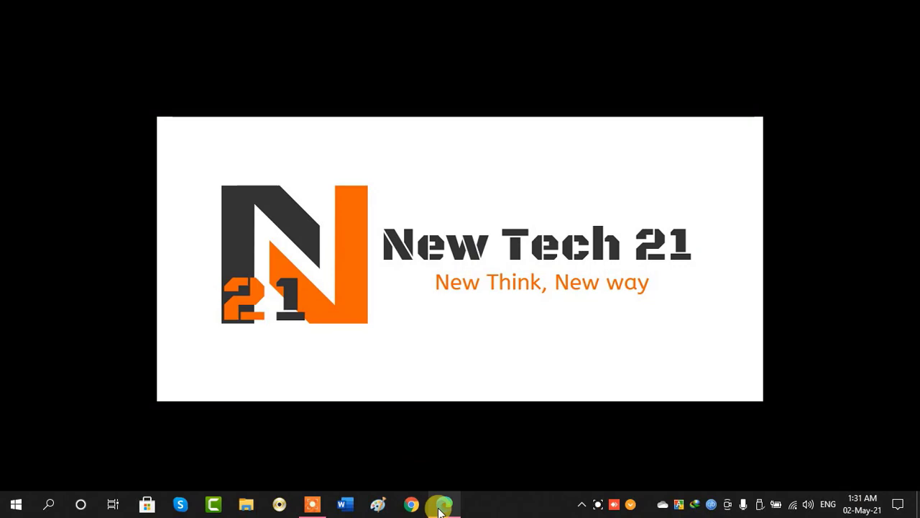
# - Load the router admin address 192.168.1.1 in Microsoft Edge
pyautogui.moveTo(441, 508)
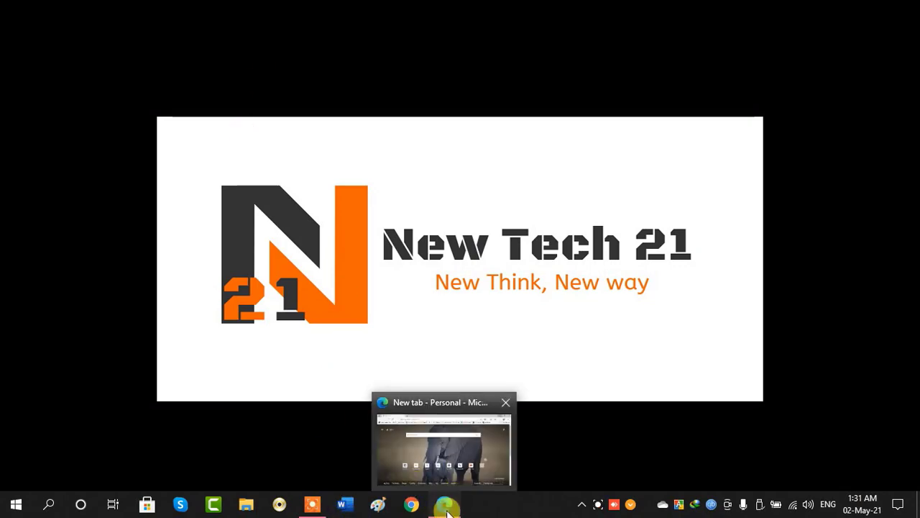
pyautogui.click(446, 507)
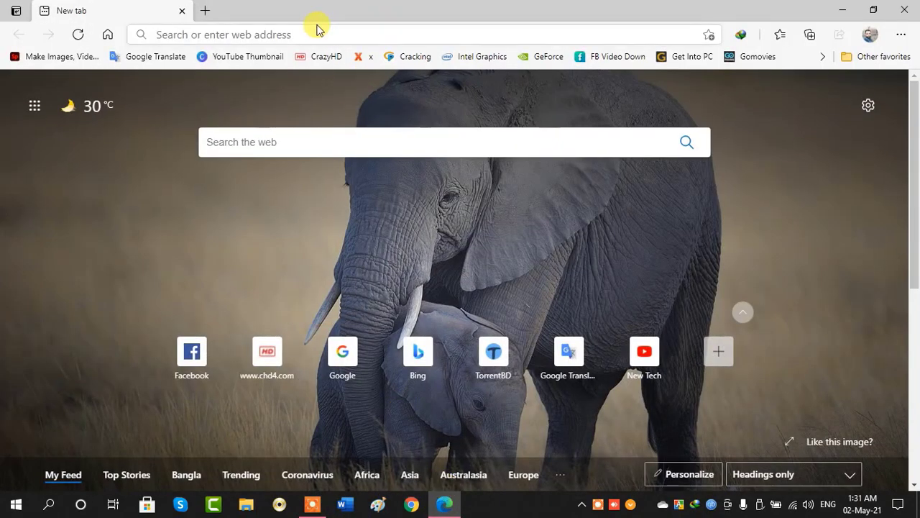
pyautogui.click(313, 29)
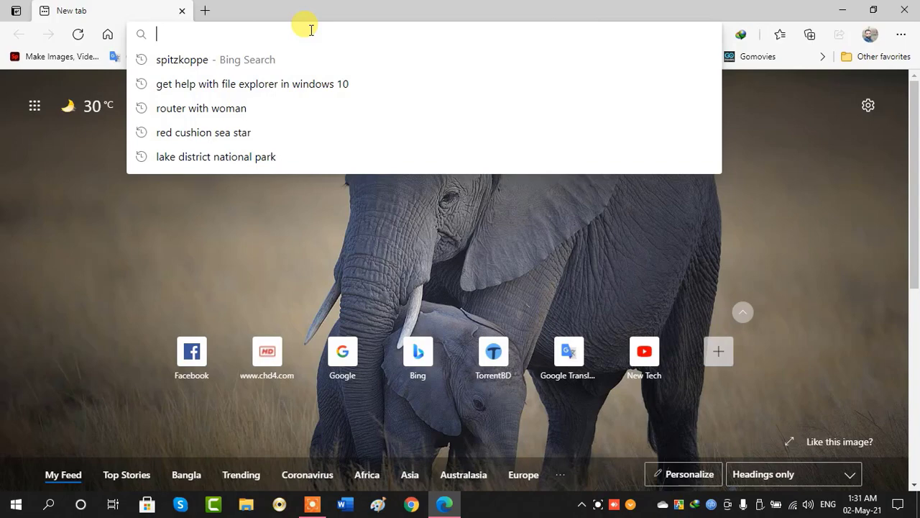
pyautogui.write('192')
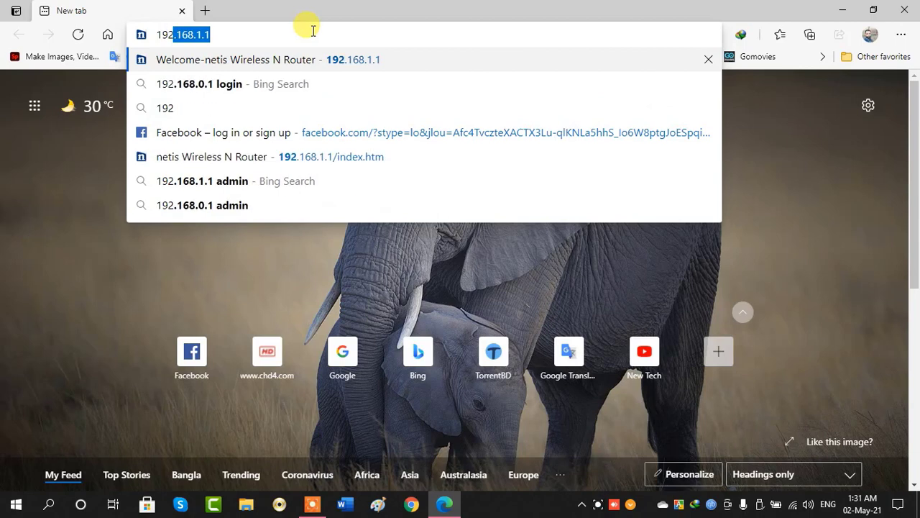
pyautogui.write('.1')
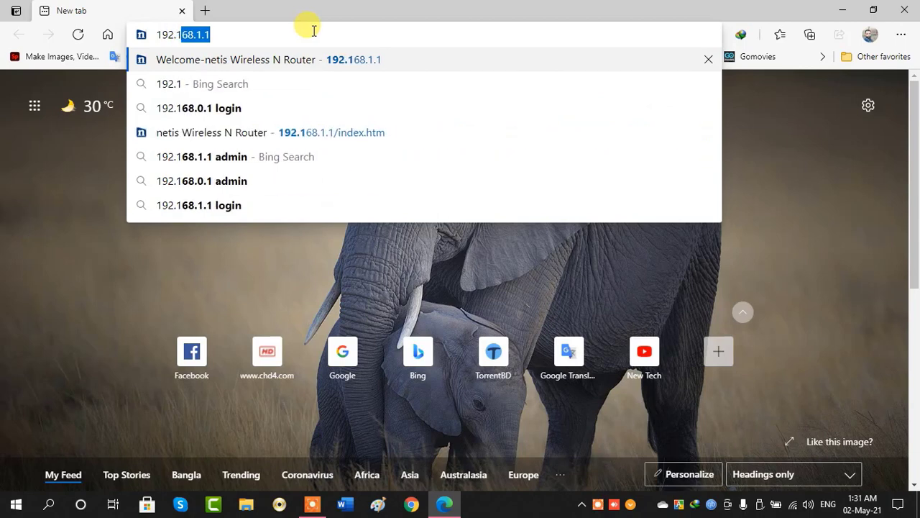
pyautogui.write('68')
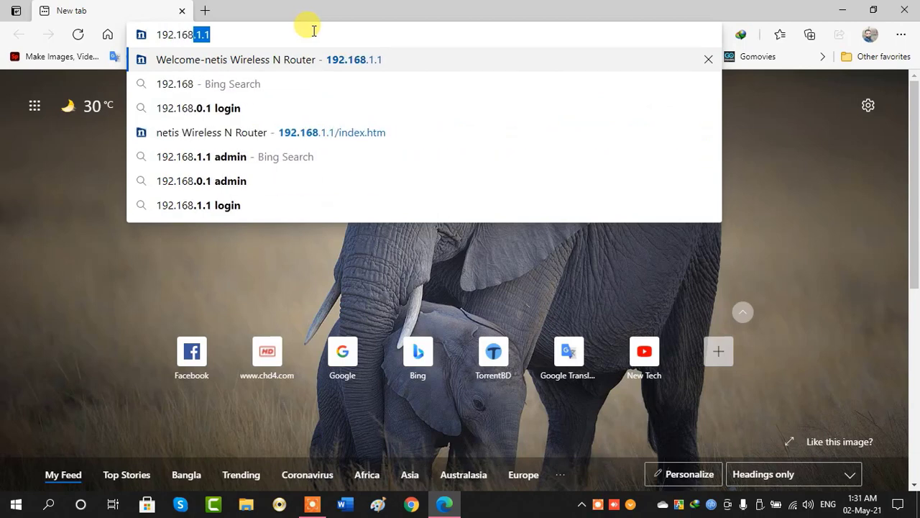
pyautogui.write('.1')
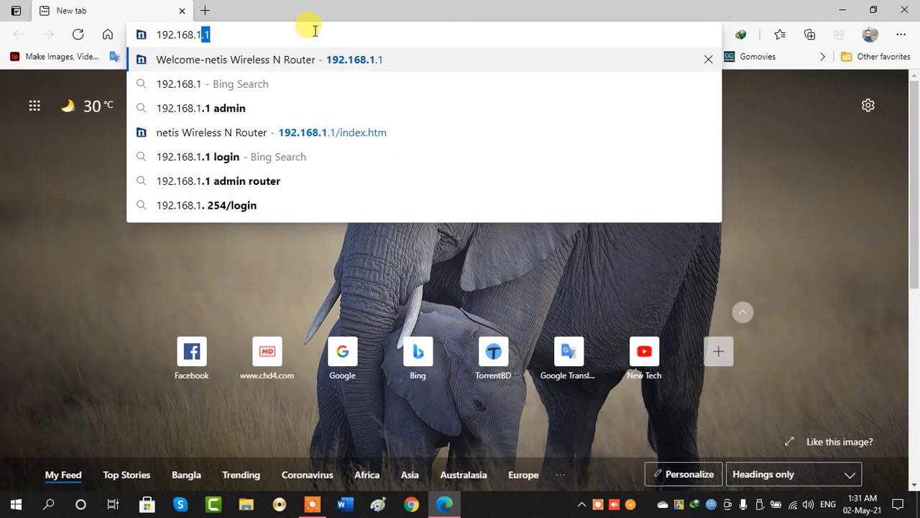
pyautogui.write('.1')
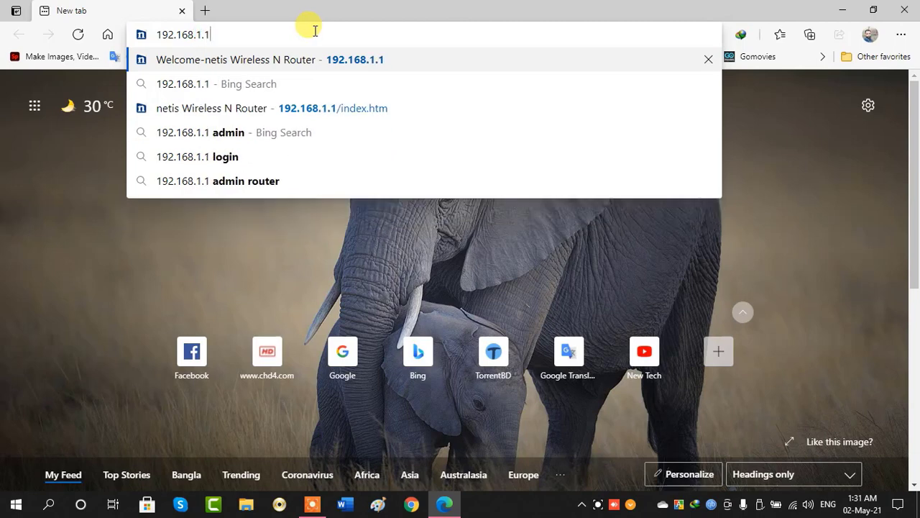
pyautogui.press('Return')
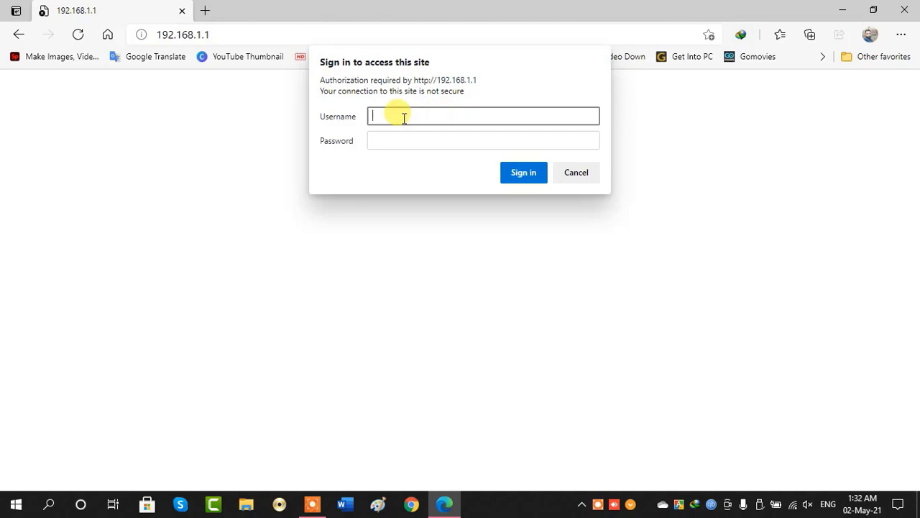
# - Sign in to the router with the admin username and password to reach Quick Setup
pyautogui.write('password')
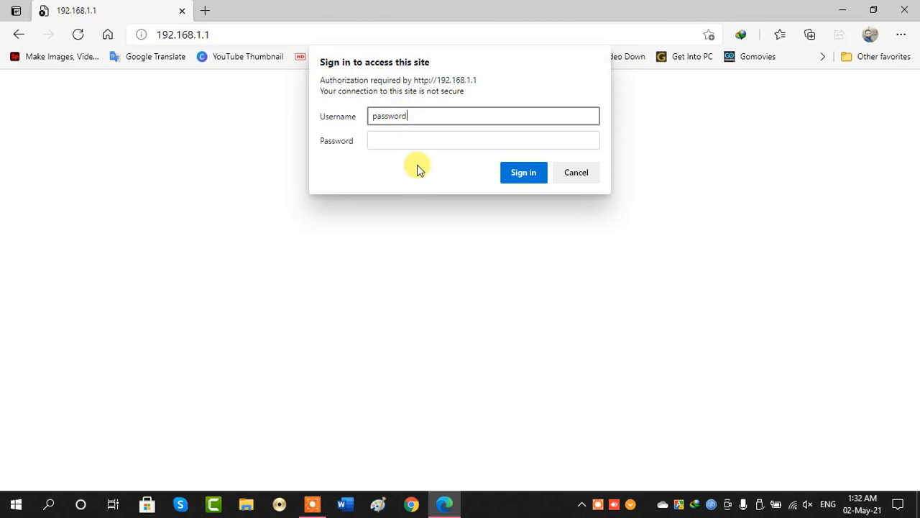
pyautogui.click(415, 140)
pyautogui.write('pass')
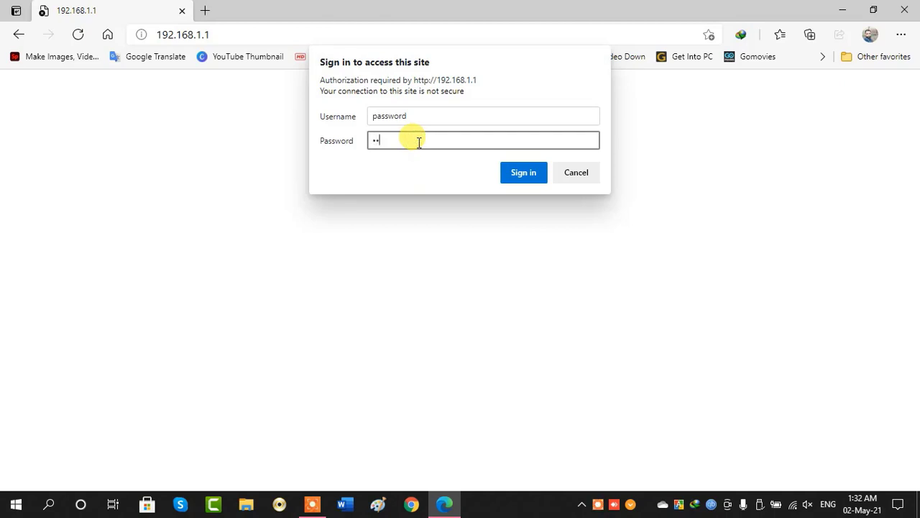
pyautogui.write('word')
pyautogui.press('XF86AudioMute')
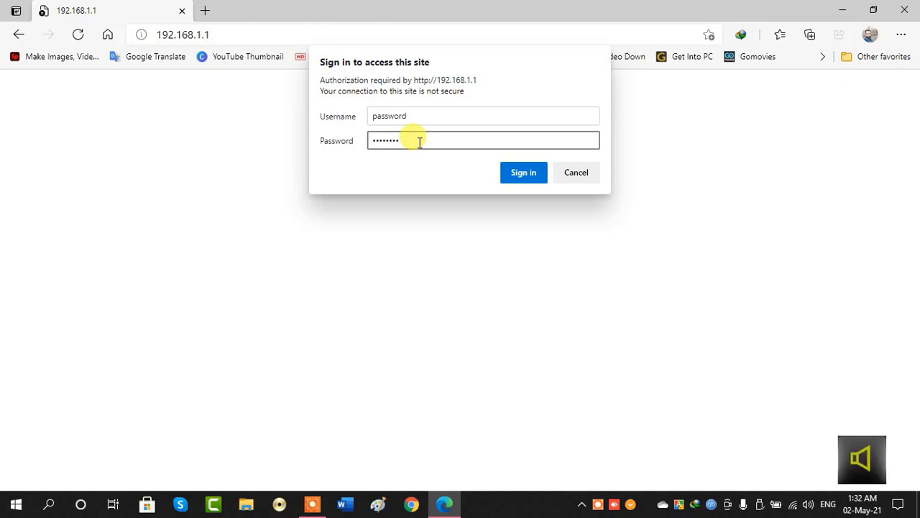
pyautogui.click(523, 173)
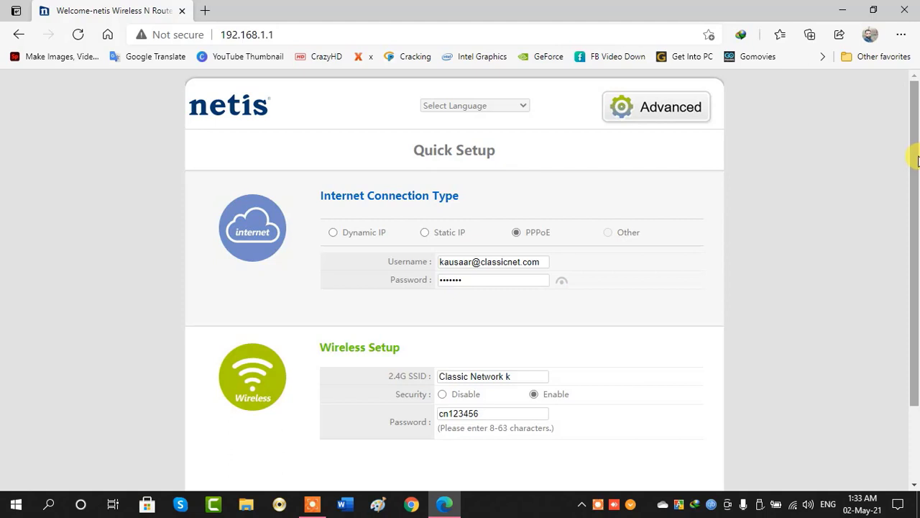
pyautogui.moveTo(918, 161); pyautogui.dragTo(917, 243)
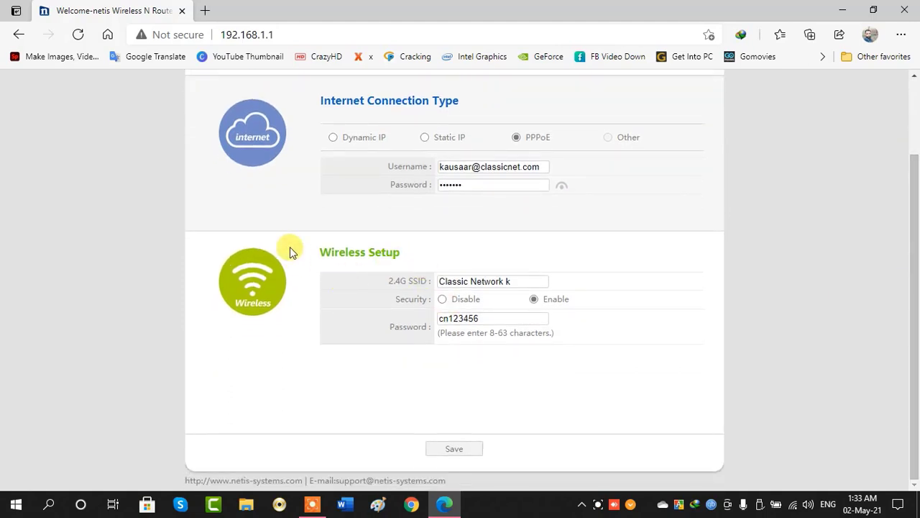
pyautogui.moveTo(310, 246); pyautogui.dragTo(407, 267)
pyautogui.click(407, 266)
pyautogui.moveTo(320, 252); pyautogui.dragTo(458, 258)
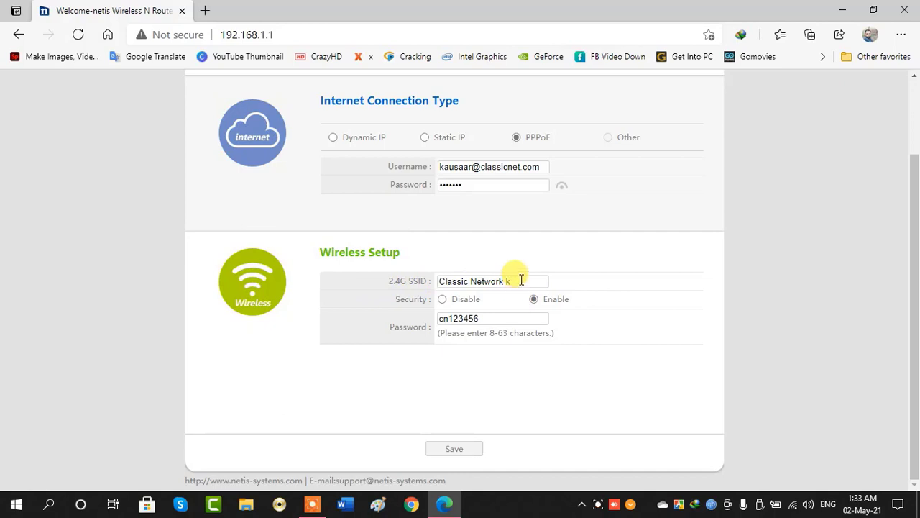
pyautogui.moveTo(521, 280); pyautogui.dragTo(384, 275)
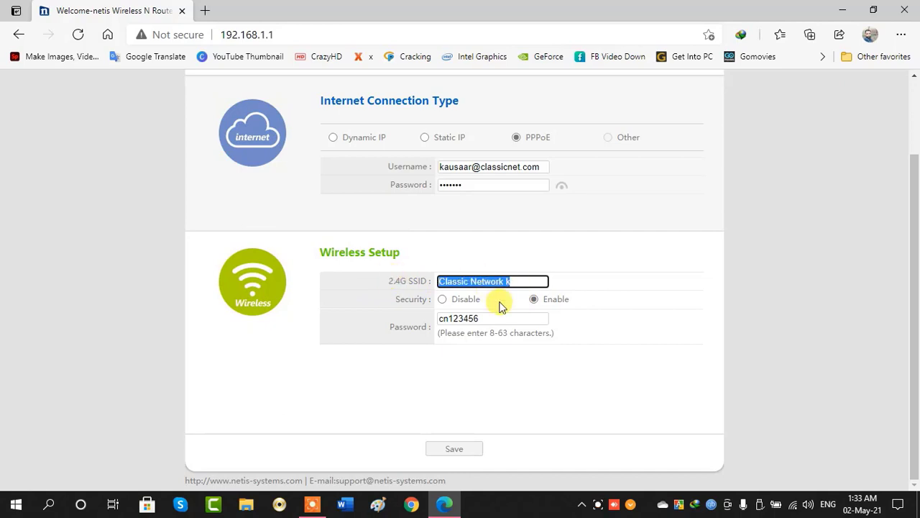
pyautogui.click(618, 323)
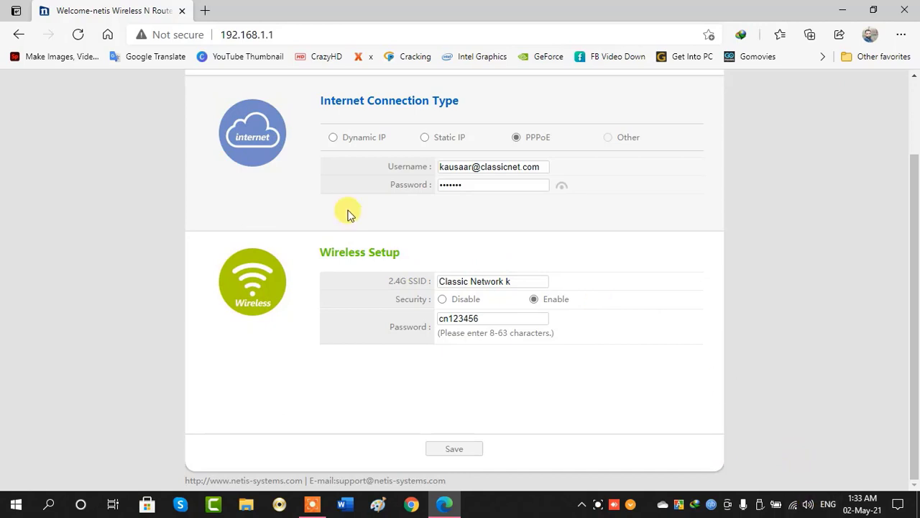
pyautogui.click(795, 505)
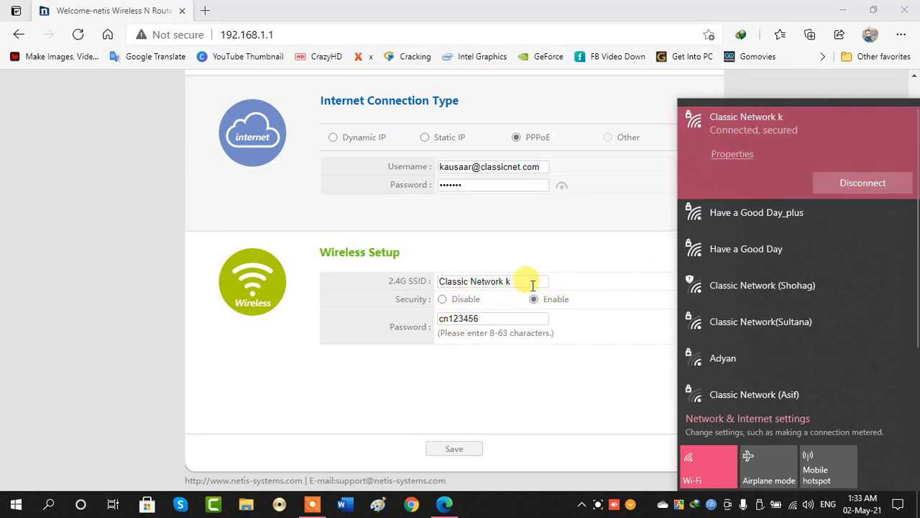
pyautogui.click(526, 282)
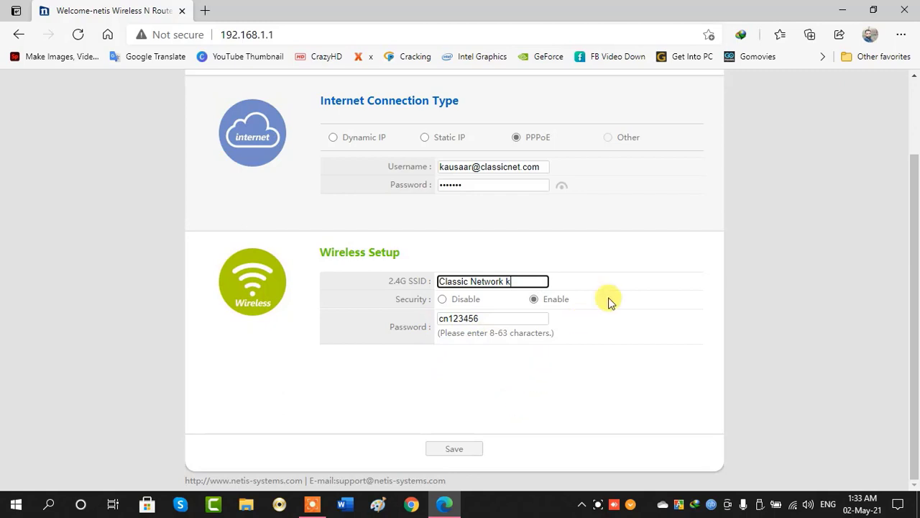
pyautogui.click(597, 330)
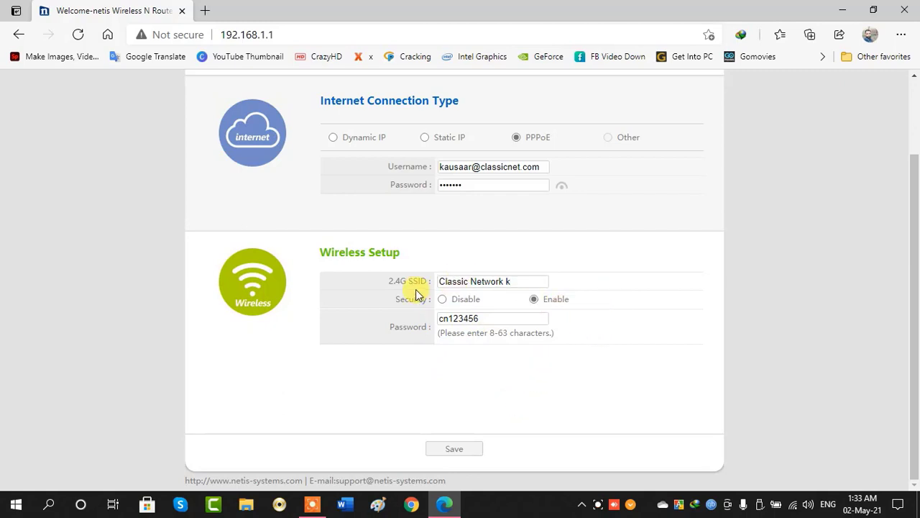
pyautogui.click(793, 504)
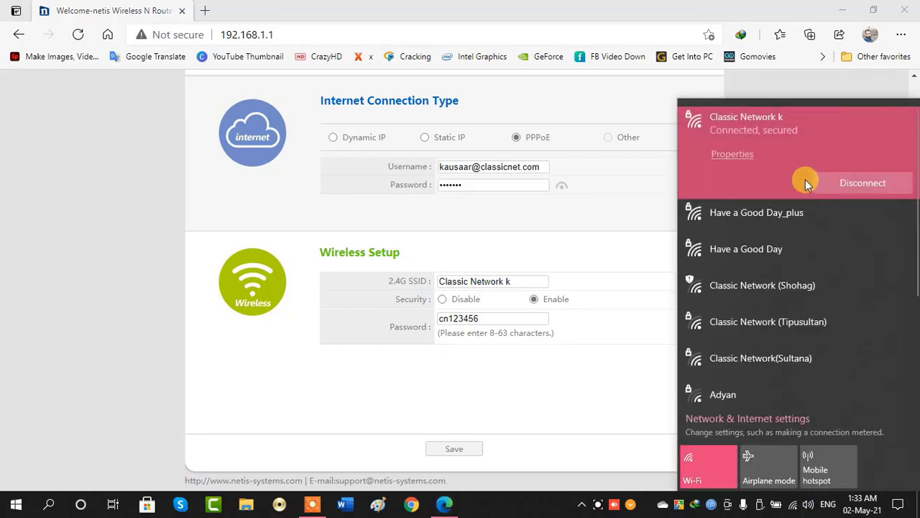
pyautogui.click(608, 339)
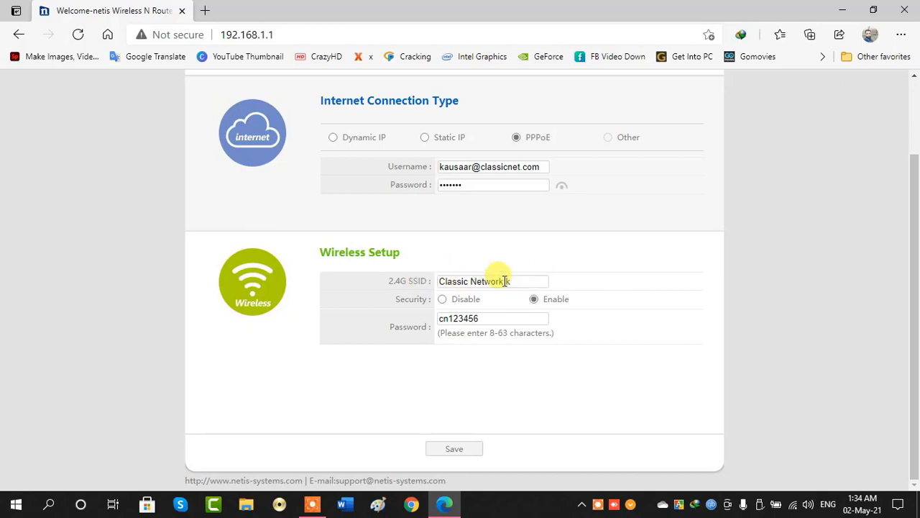
# - Replace the 2.4G SSID 'Classic Network k' with 'New Tech 21'
pyautogui.moveTo(525, 282); pyautogui.dragTo(359, 290)
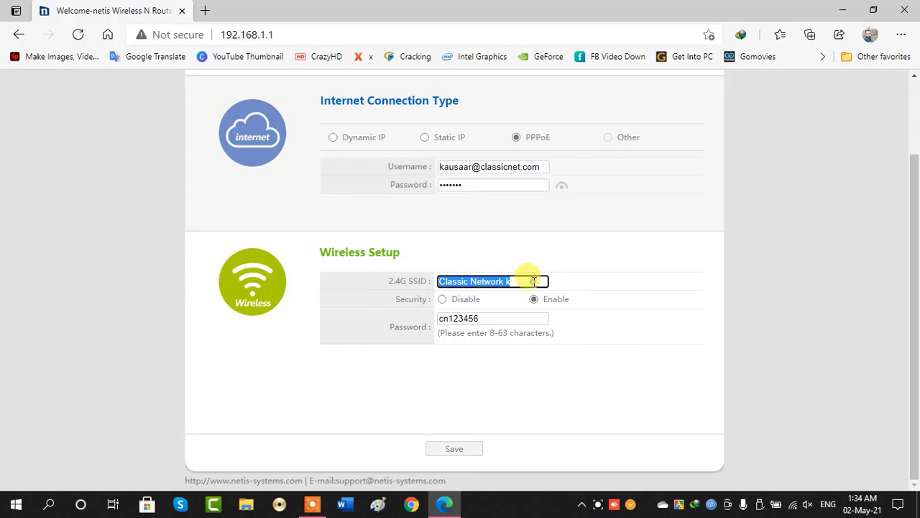
pyautogui.press('BackSpace')
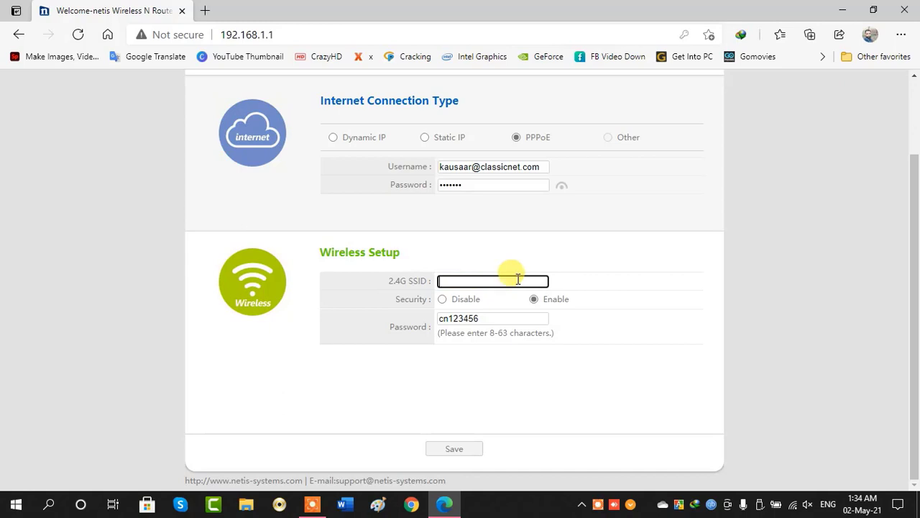
pyautogui.write('New tech')
pyautogui.press('BackSpace')
pyautogui.press('BackSpace')
pyautogui.press('BackSpace')
pyautogui.press('BackSpace')
pyautogui.press('BackSpace')
pyautogui.write('Tech 21')
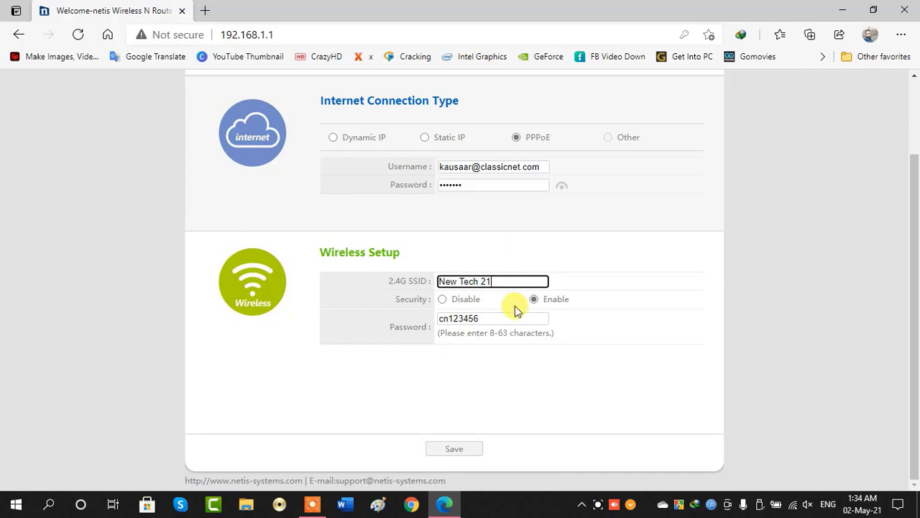
pyautogui.click(490, 318)
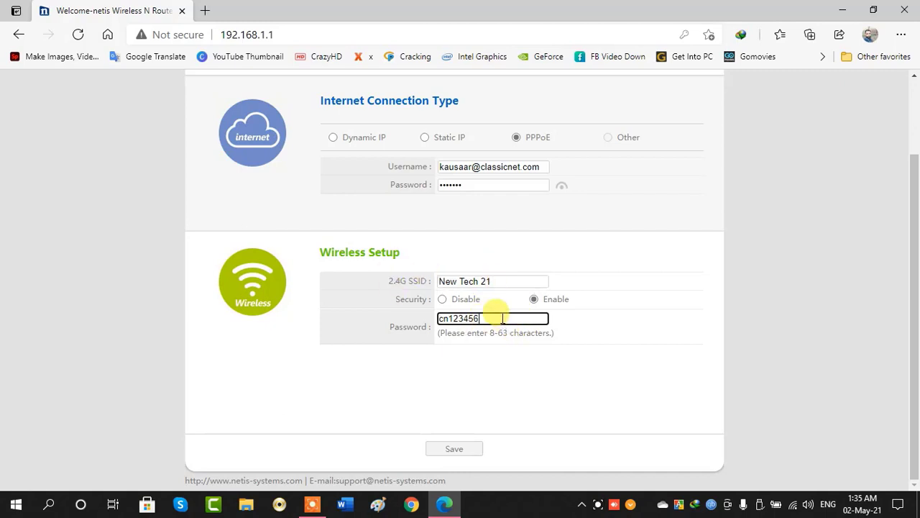
# - Type a new Wi-Fi password, then switch wireless security to Disable
pyautogui.doubleClick(502, 318)
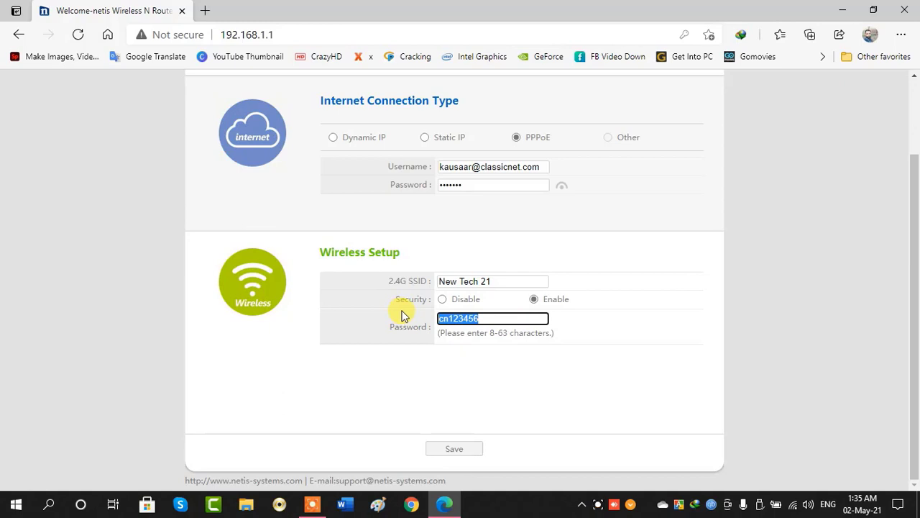
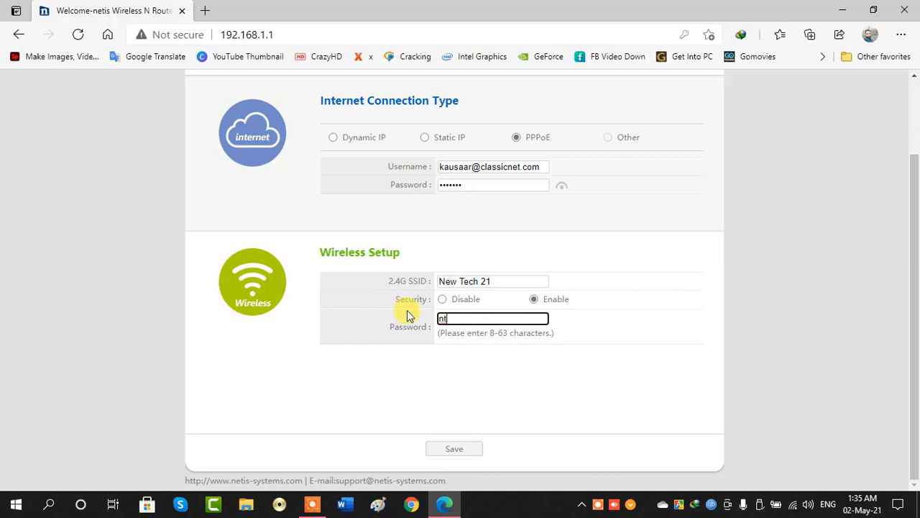
pyautogui.press('XF86AudioMute')
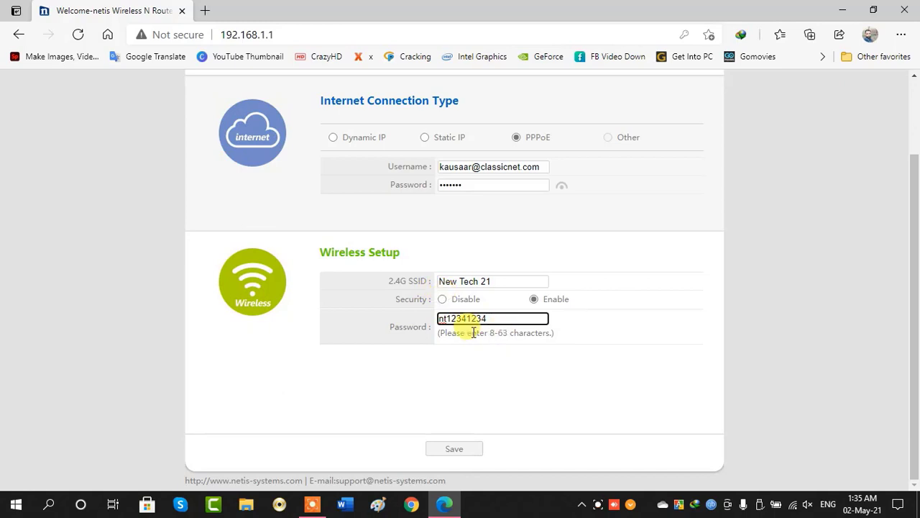
pyautogui.press('XF86AudioMute')
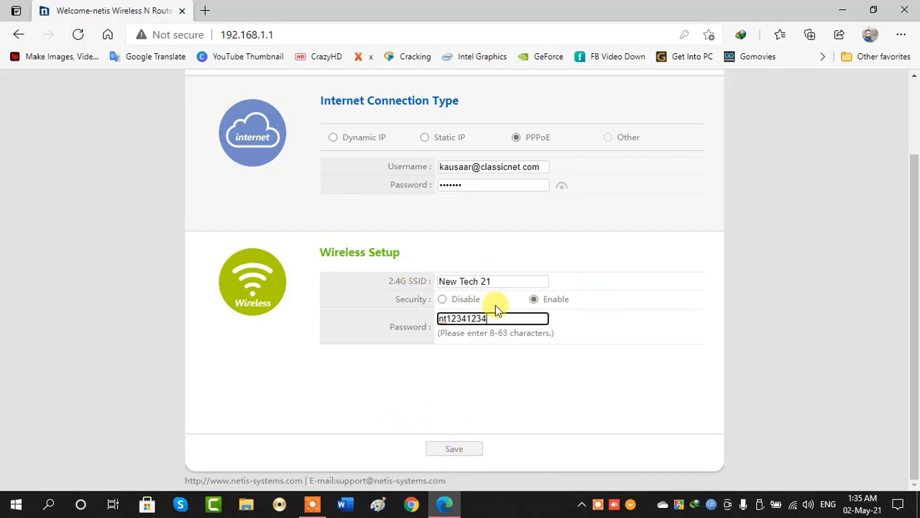
pyautogui.click(505, 280)
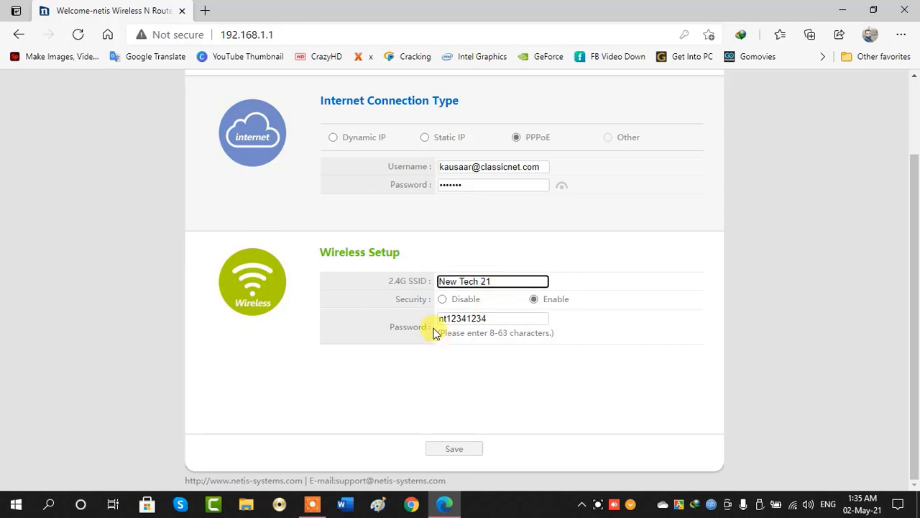
pyautogui.click(482, 318)
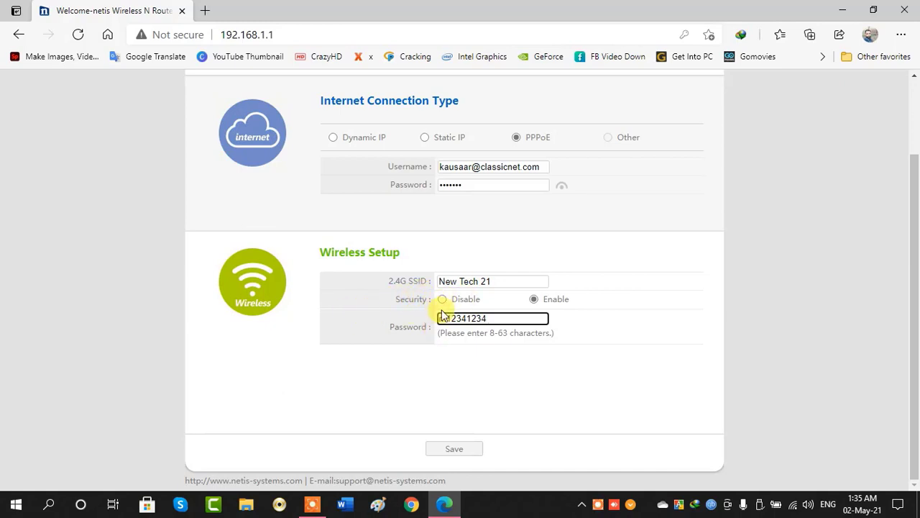
pyautogui.click(443, 301)
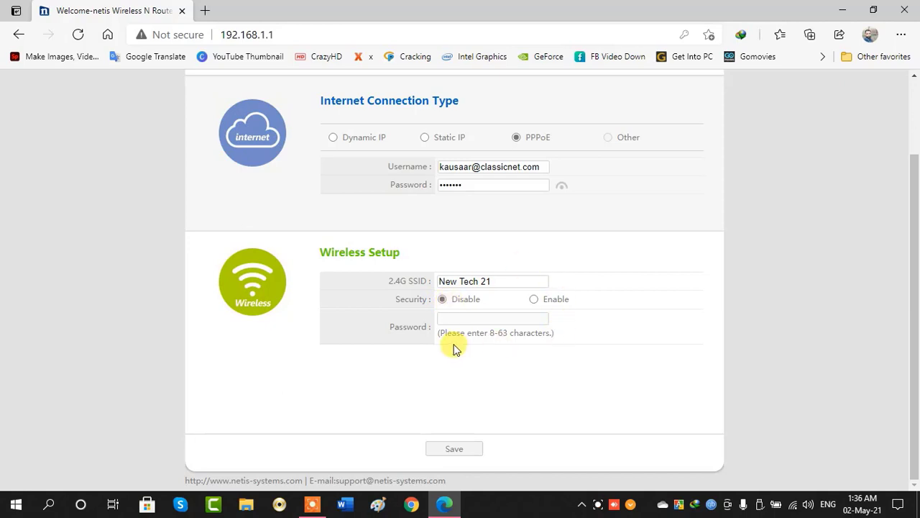
# - Set wireless security back to Enable and enter a new Wi-Fi password
pyautogui.click(535, 301)
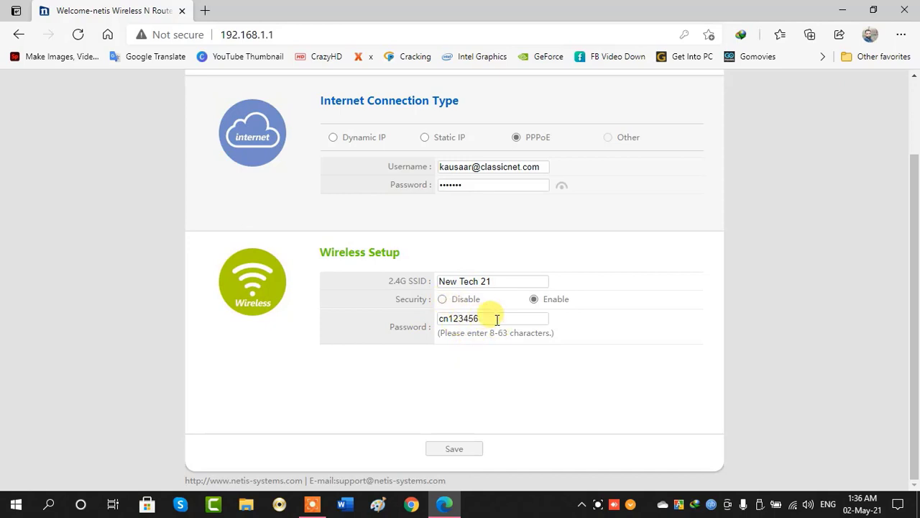
pyautogui.moveTo(499, 319); pyautogui.dragTo(427, 319)
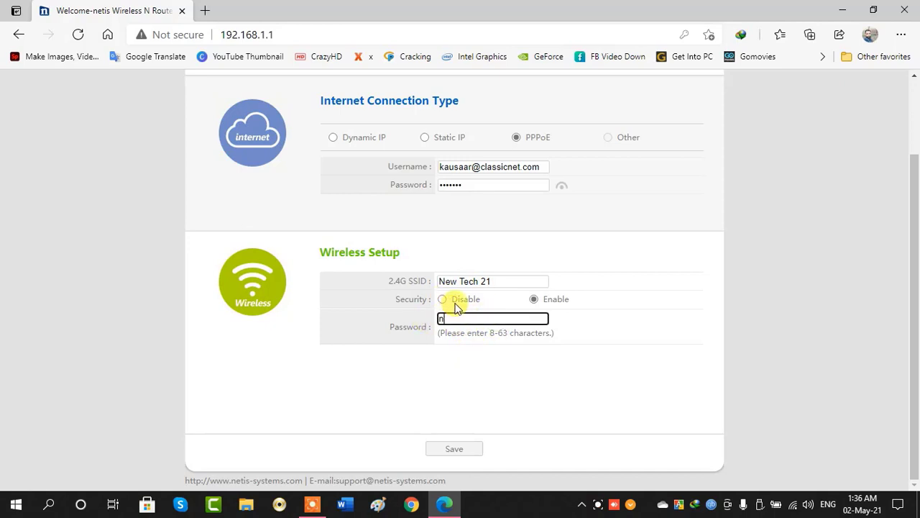
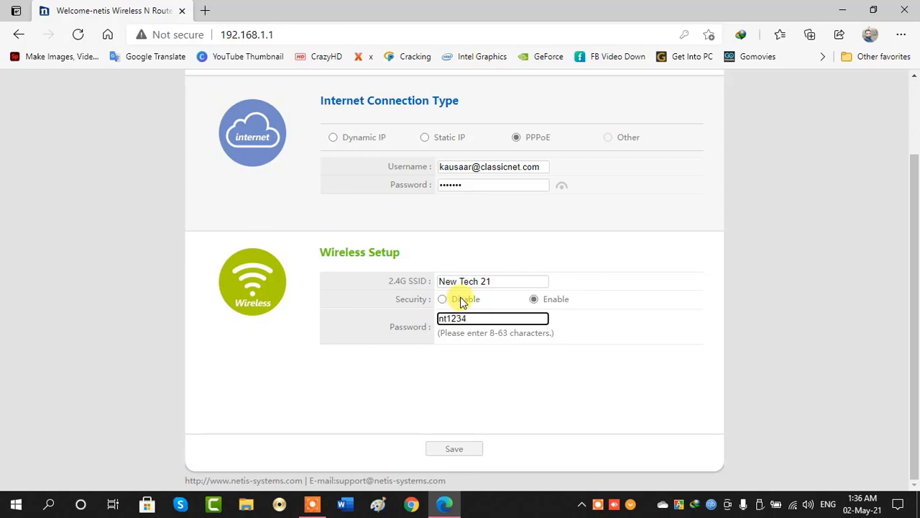
# - Save the Quick Setup changes and close Edge
pyautogui.click(454, 449)
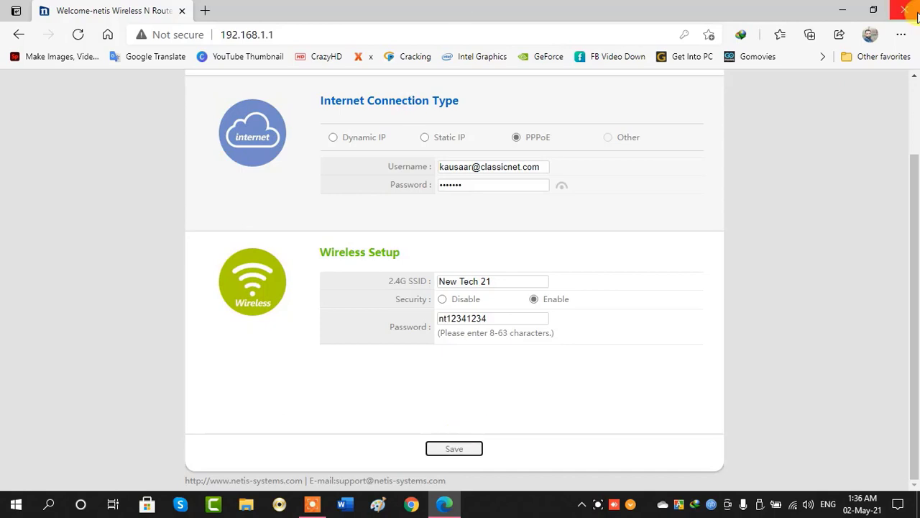
pyautogui.click(908, 11)
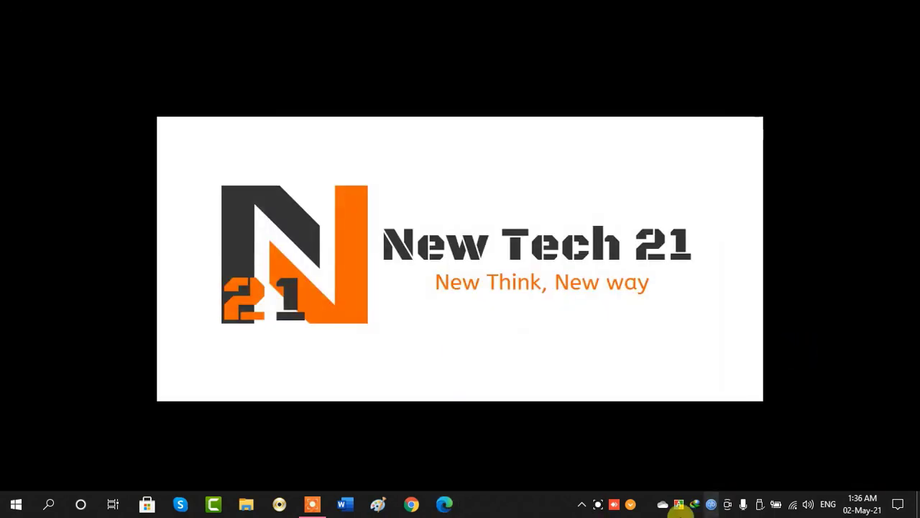